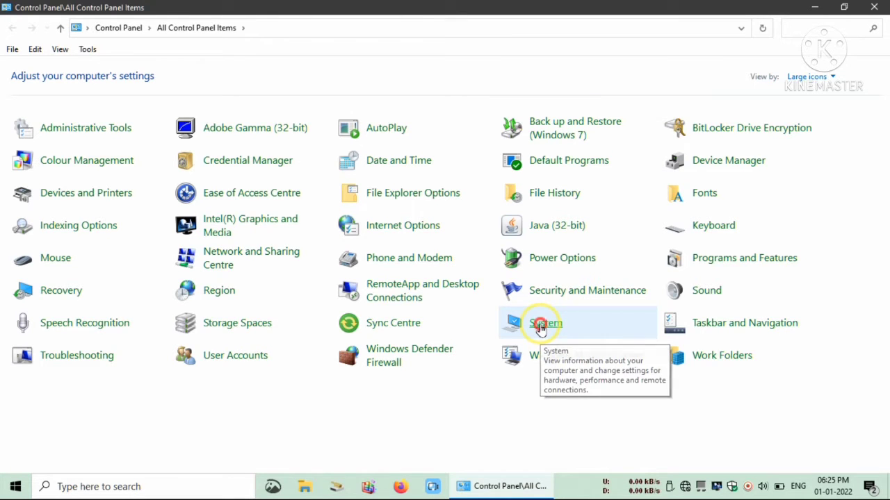
# Open the advanced system settings from Control Panel's System page and leave only the System Properties dialog on the desktop.
pyautogui.click(542, 327)
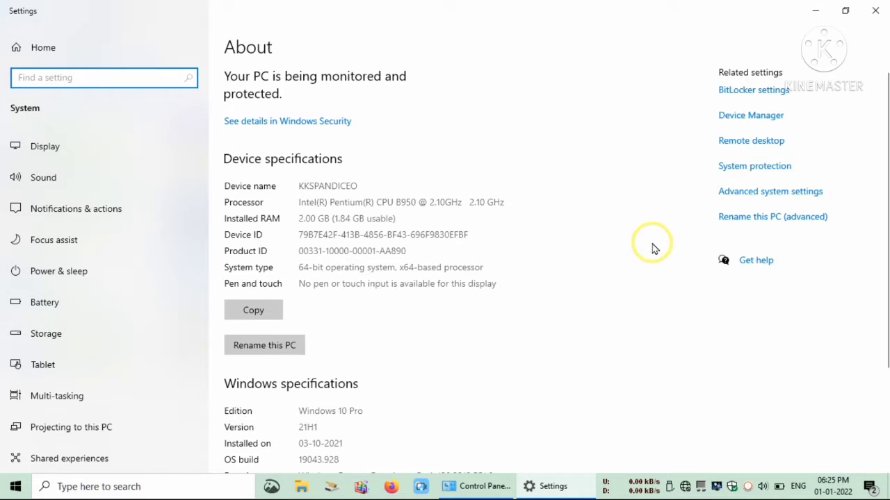
pyautogui.click(740, 198)
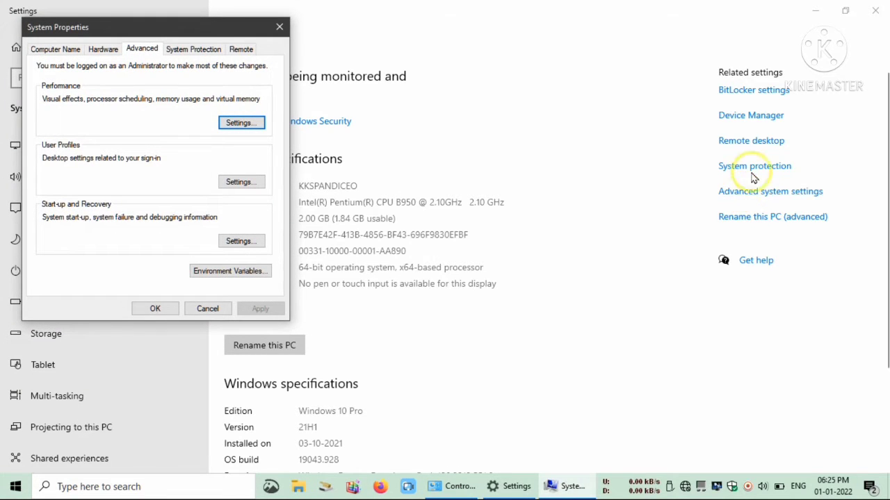
pyautogui.click(862, 8)
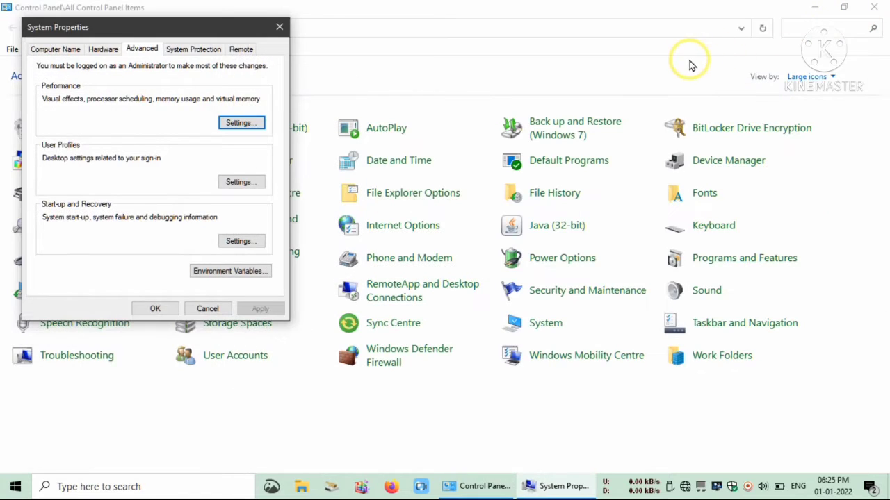
pyautogui.click(872, 8)
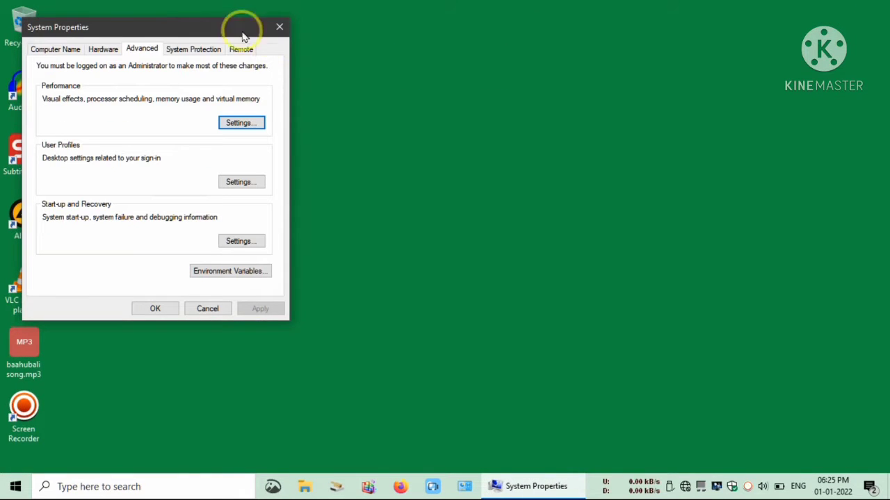
pyautogui.moveTo(141, 27); pyautogui.dragTo(400, 89)
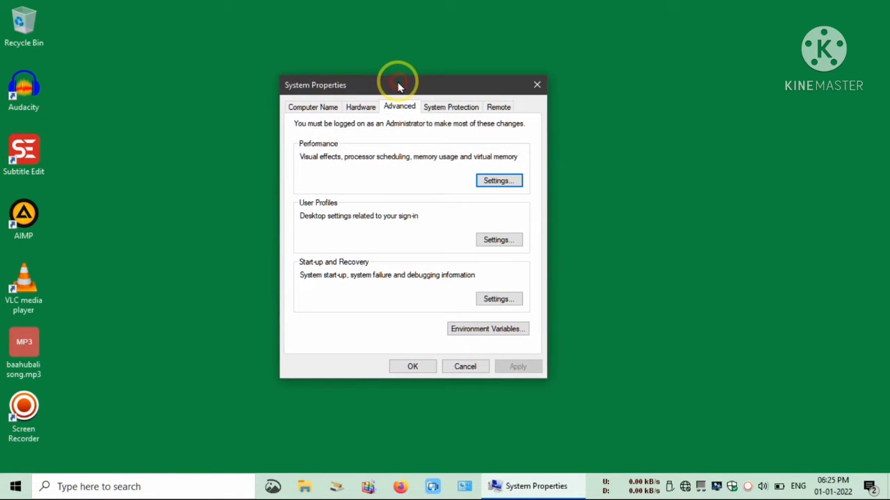
# Open the Virtual Memory settings from the advanced performance options and disable automatic paging file management for all drives.
pyautogui.click(498, 182)
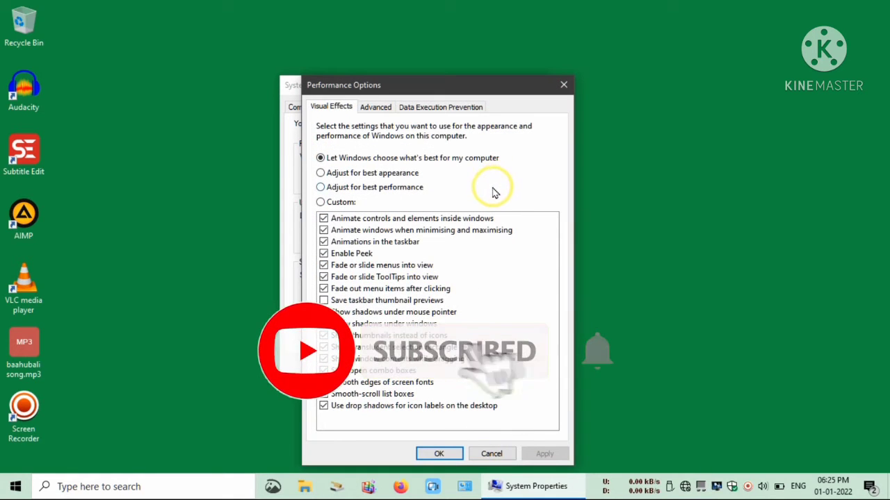
pyautogui.click(376, 108)
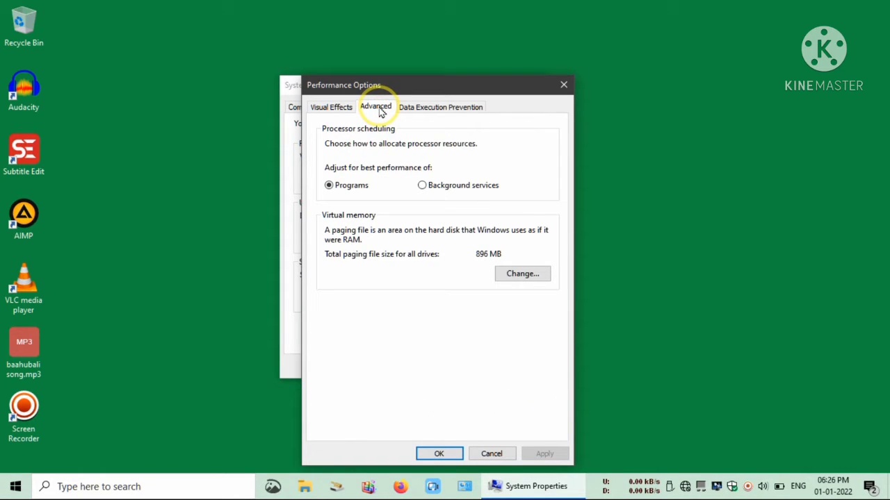
pyautogui.click(531, 275)
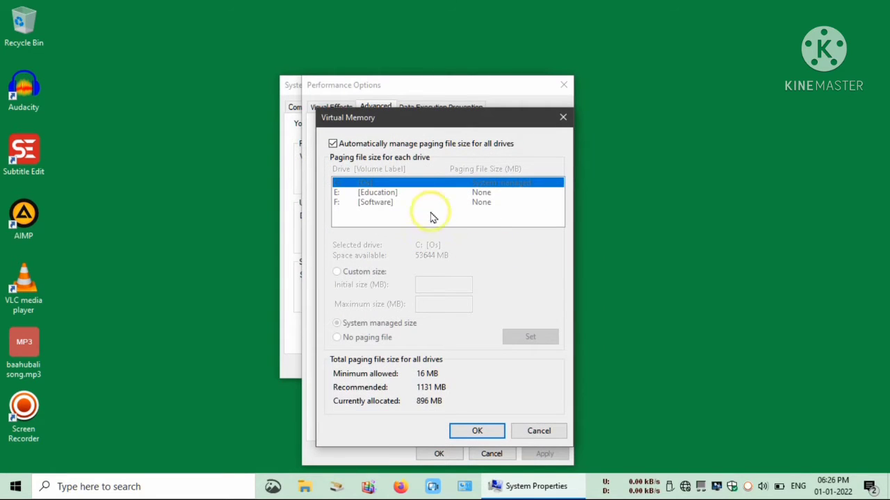
pyautogui.click(365, 144)
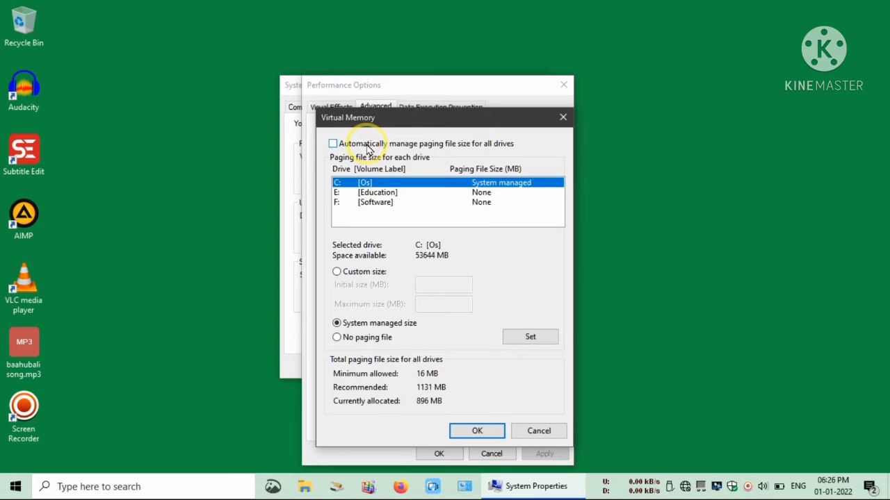
# Set a custom paging file for drive E: [Education] with an initial size of 2048 MB and a maximum of 4096 MB.
pyautogui.click(366, 194)
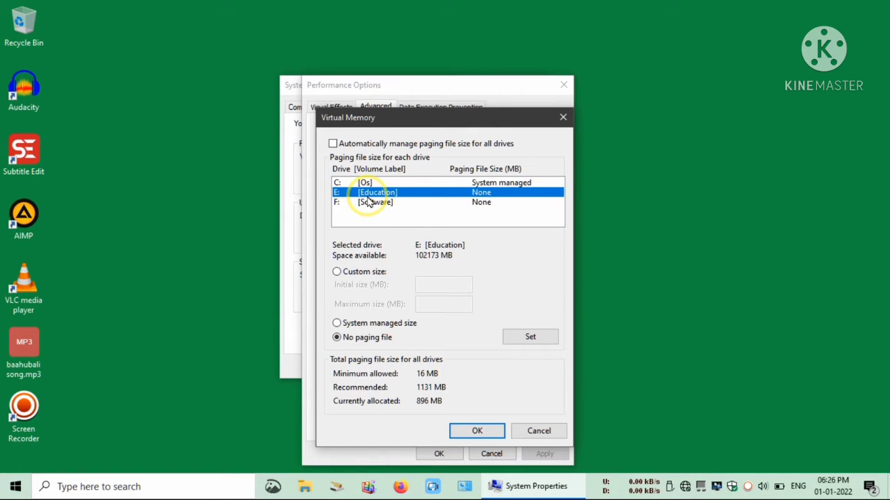
pyautogui.click(376, 274)
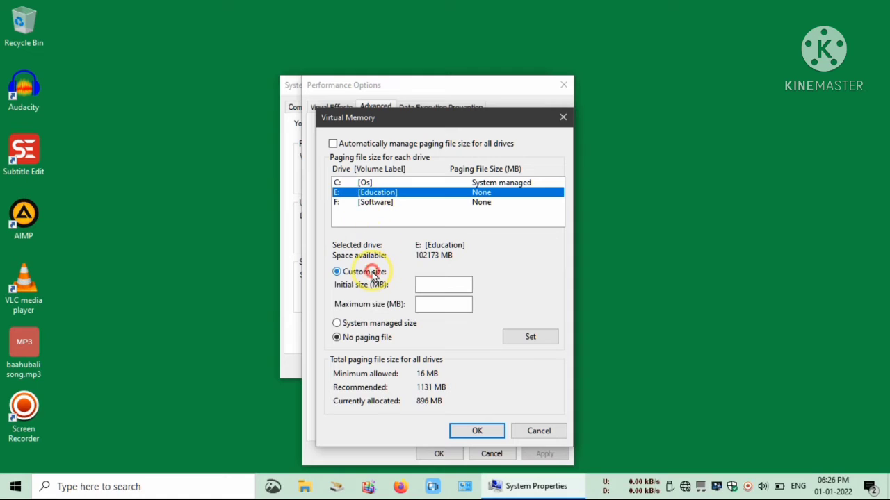
pyautogui.click(436, 283)
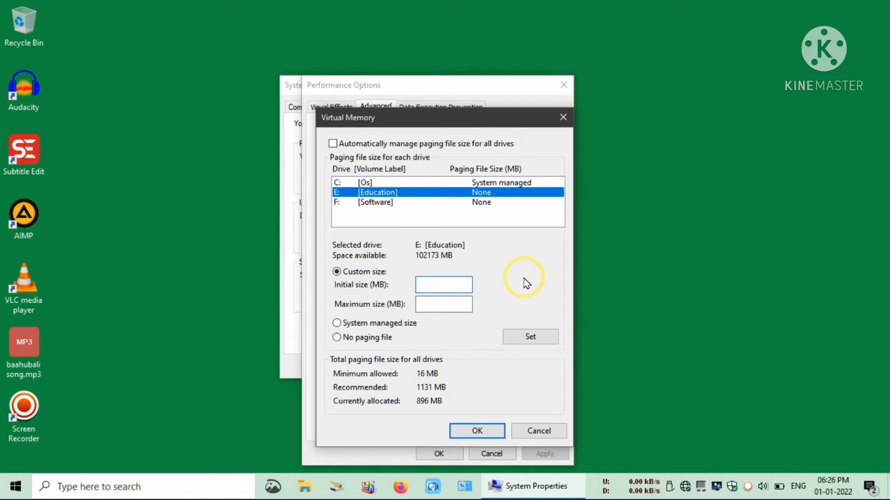
pyautogui.write('2')
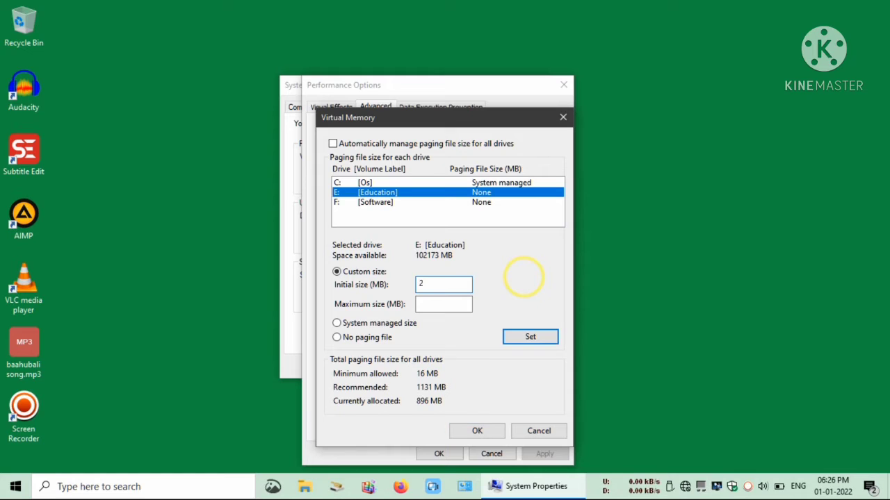
pyautogui.write('048')
pyautogui.click(457, 304)
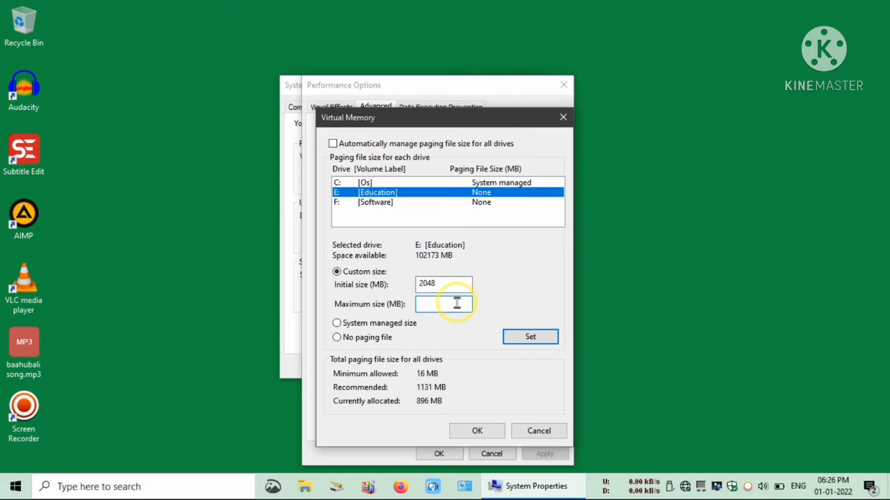
pyautogui.write('6')
pyautogui.write('9')
pyautogui.write('0')
pyautogui.write('4')
pyautogui.click(528, 339)
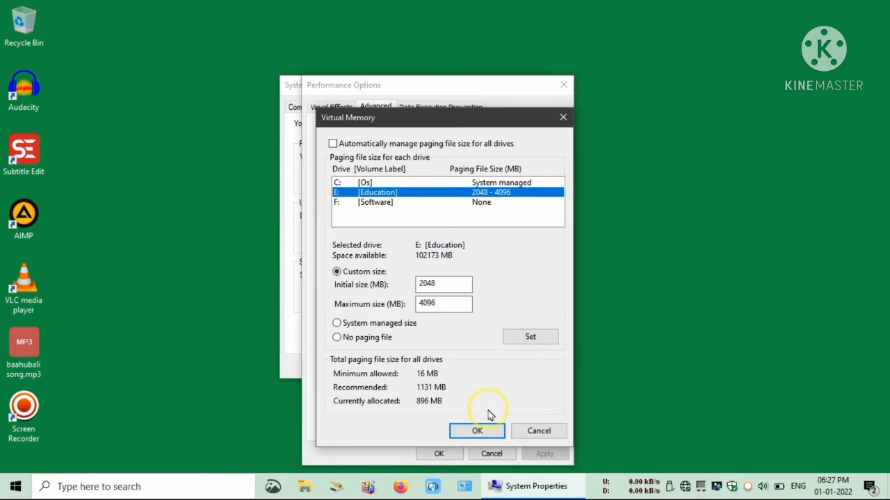
# Confirm the virtual memory change, acknowledge the restart notice, then apply and close Performance Options and System Properties.
pyautogui.click(476, 432)
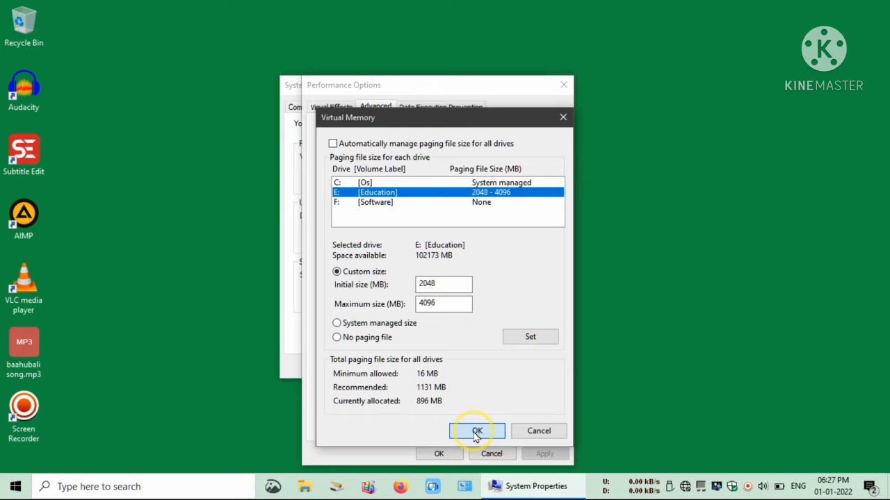
pyautogui.click(477, 433)
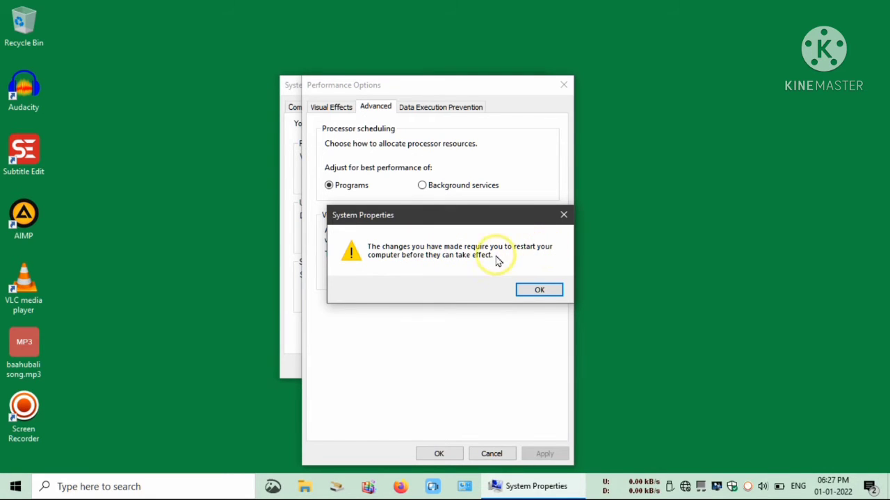
pyautogui.click(537, 290)
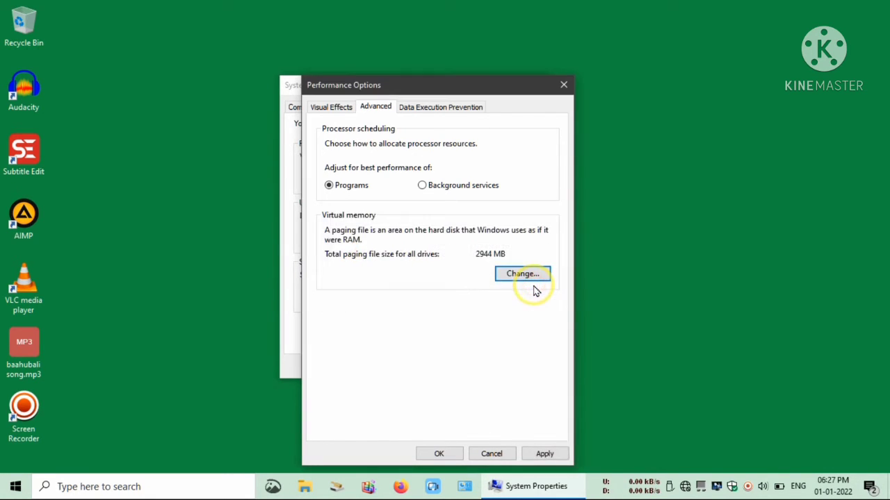
pyautogui.click(531, 458)
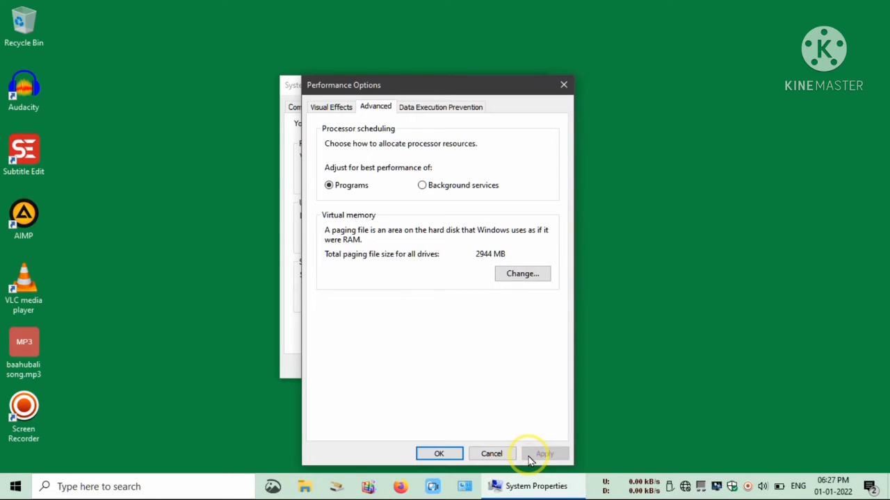
pyautogui.click(438, 453)
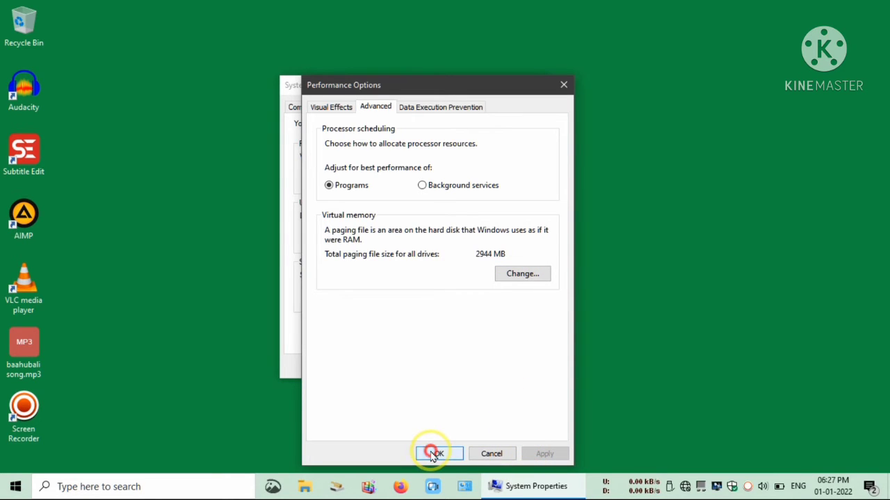
pyautogui.click(413, 366)
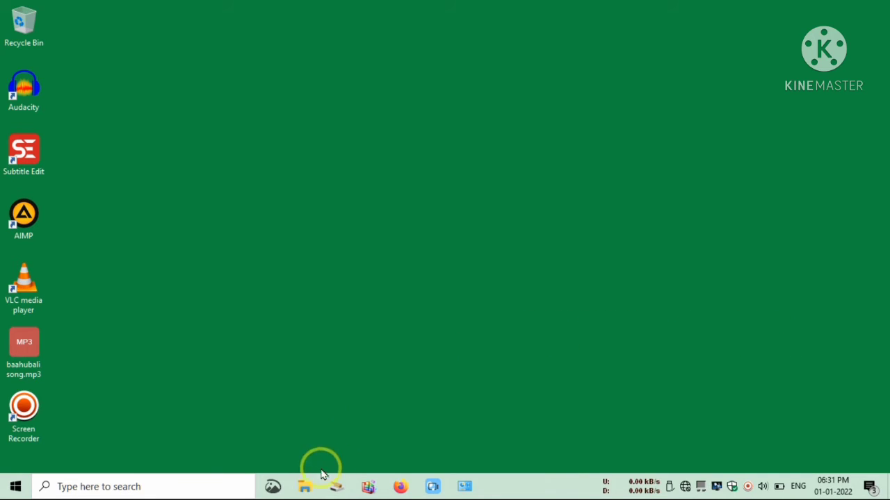
# Check the Education (E:) drive's free space and contents in File Explorer, and close the window.
pyautogui.click(307, 489)
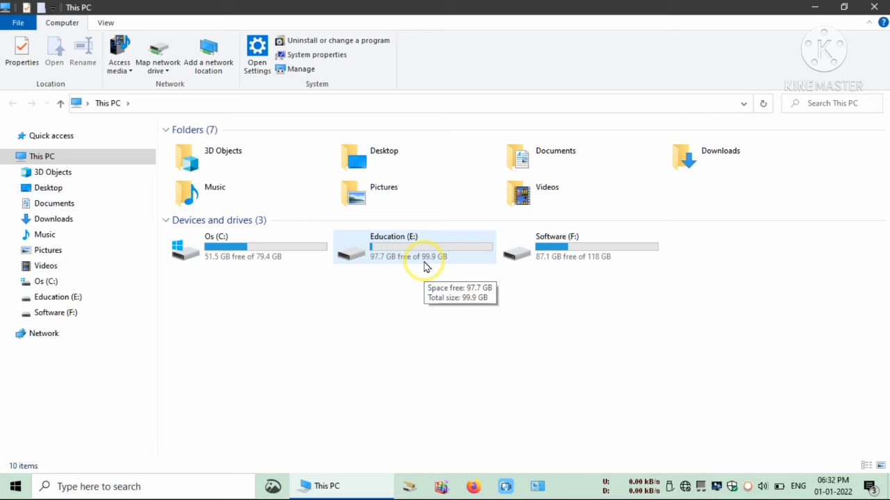
pyautogui.click(412, 253)
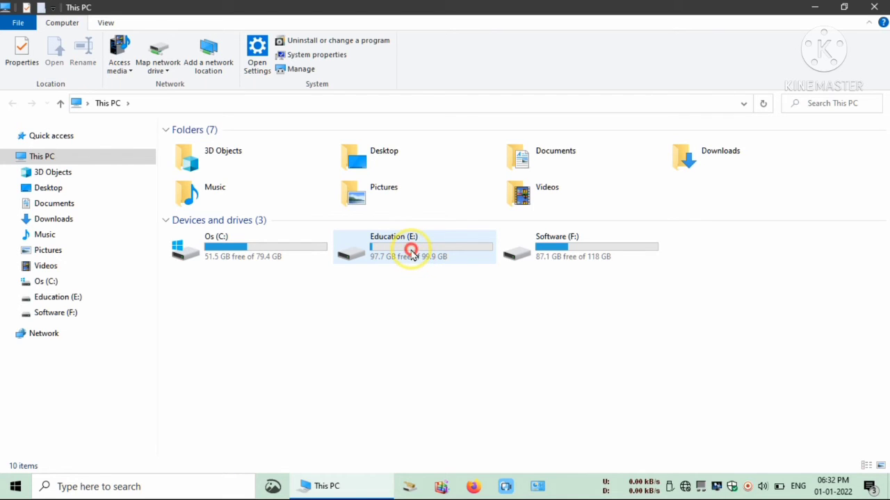
pyautogui.doubleClick(411, 253)
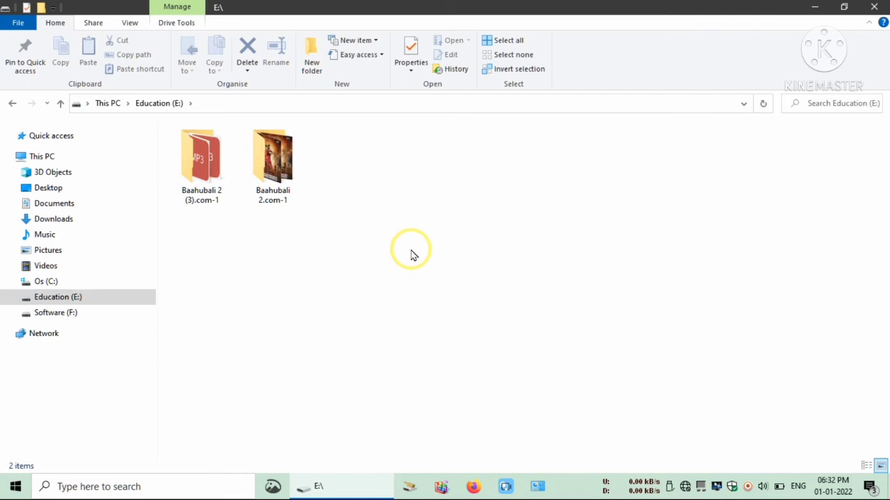
pyautogui.click(873, 7)
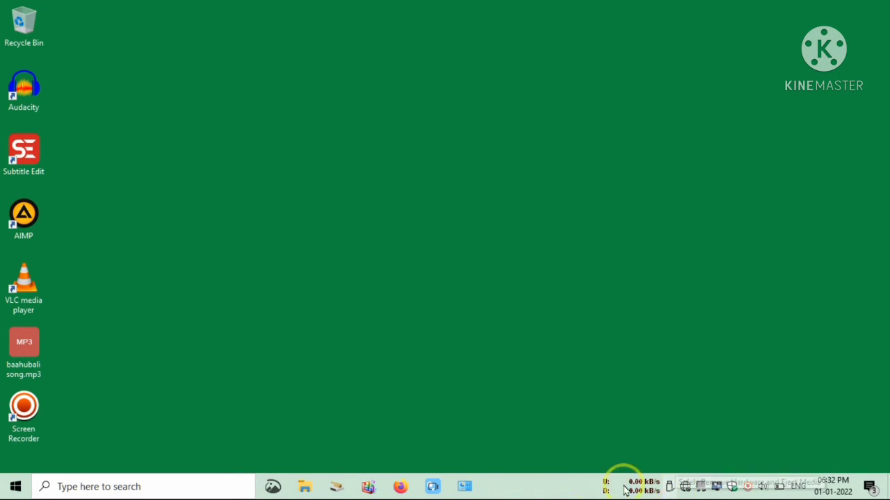
# Reopen the Virtual Memory settings through Control Panel's System page and check the paging file size assigned to drive E: [Education].
pyautogui.click(463, 487)
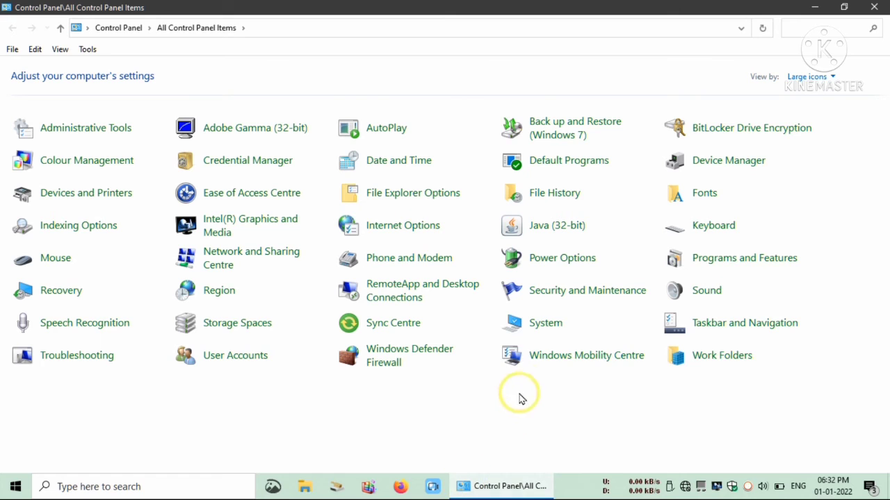
pyautogui.click(538, 325)
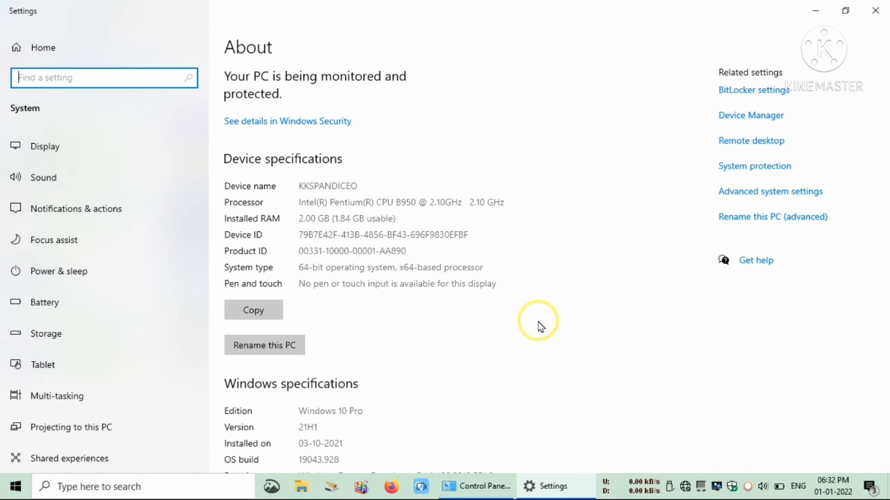
pyautogui.click(740, 193)
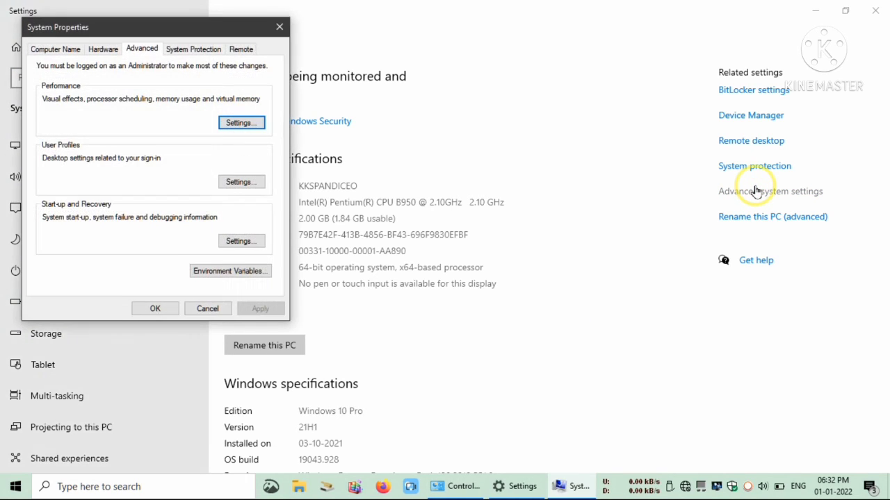
pyautogui.click(239, 123)
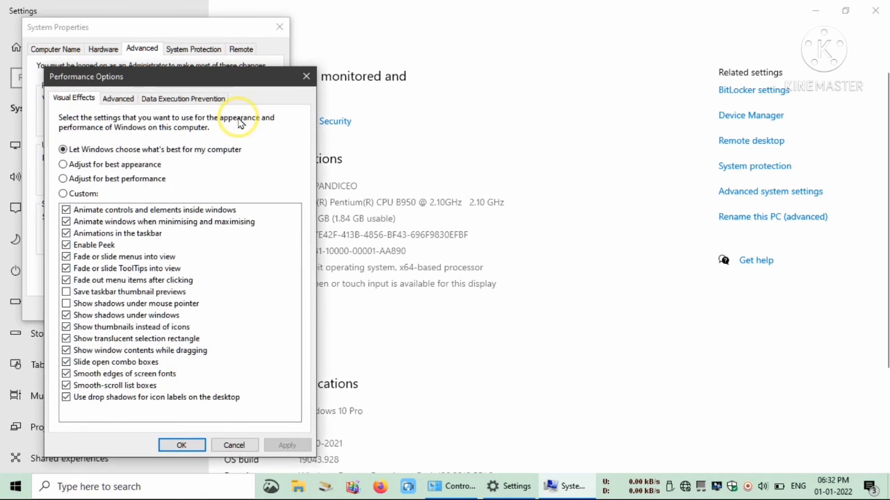
pyautogui.click(119, 100)
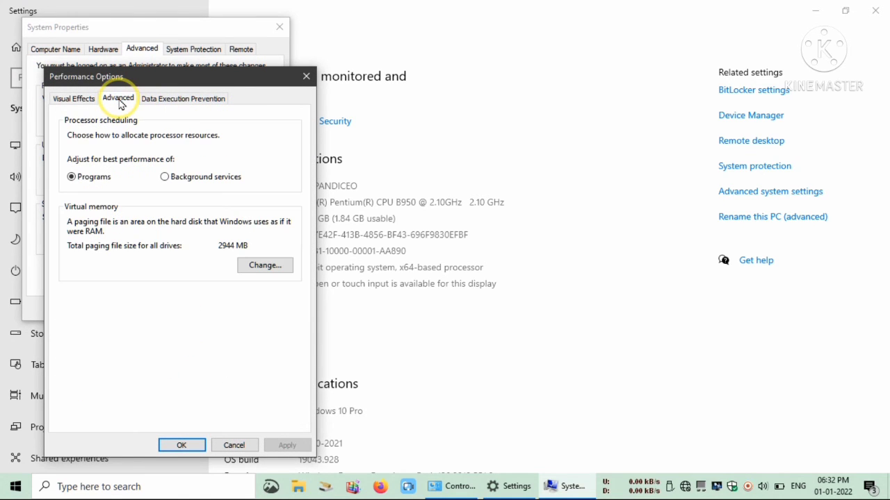
pyautogui.click(262, 266)
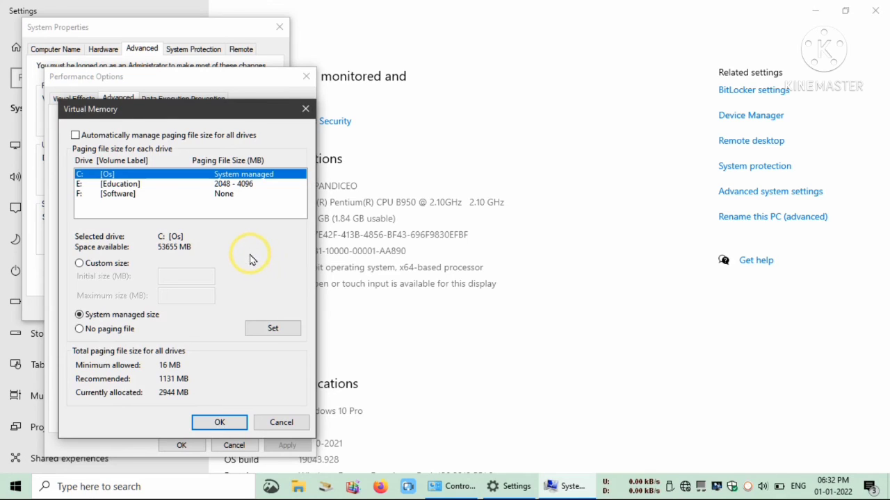
pyautogui.click(233, 186)
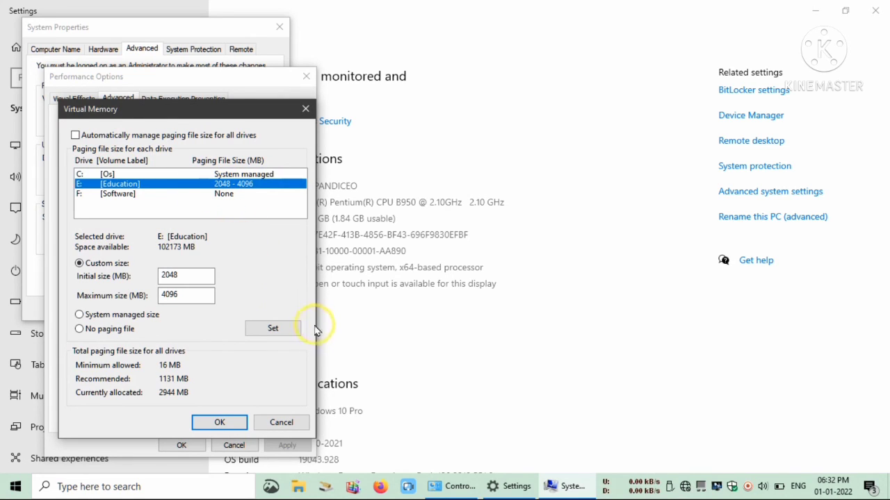
# Cancel the Virtual Memory dialog and close Performance Options, System Properties and the Settings window.
pyautogui.click(281, 422)
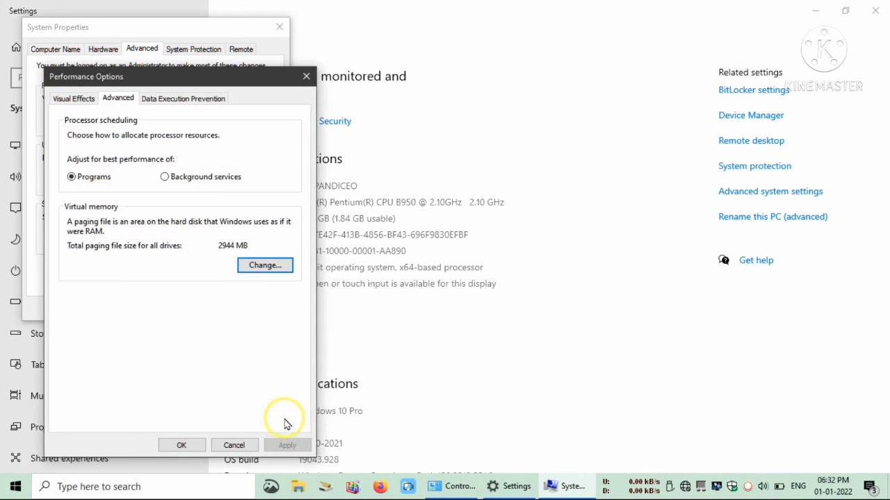
pyautogui.click(304, 77)
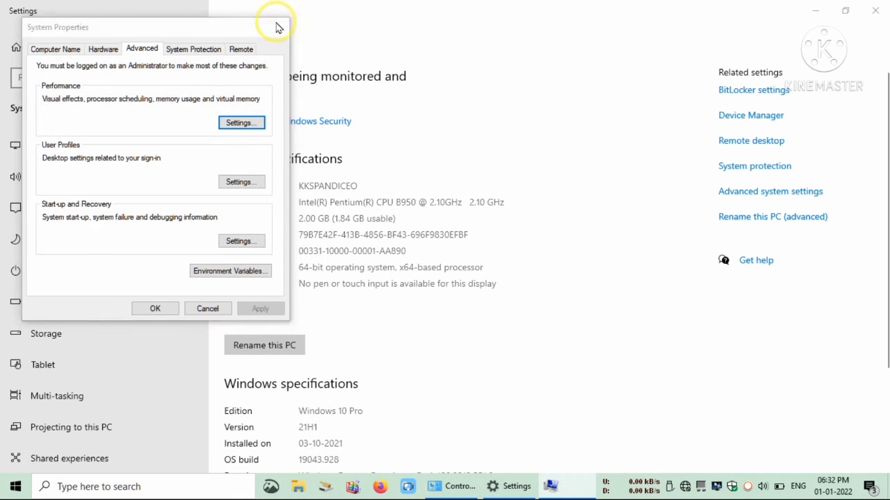
pyautogui.click(278, 26)
pyautogui.click(877, 8)
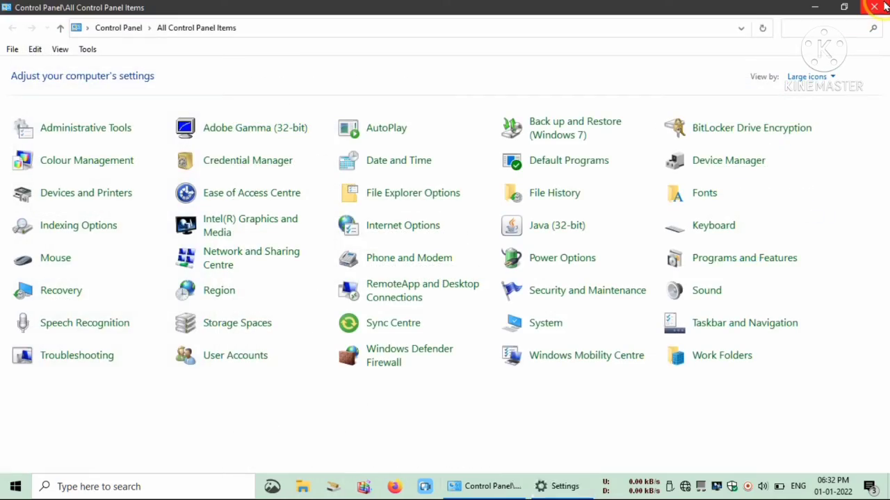